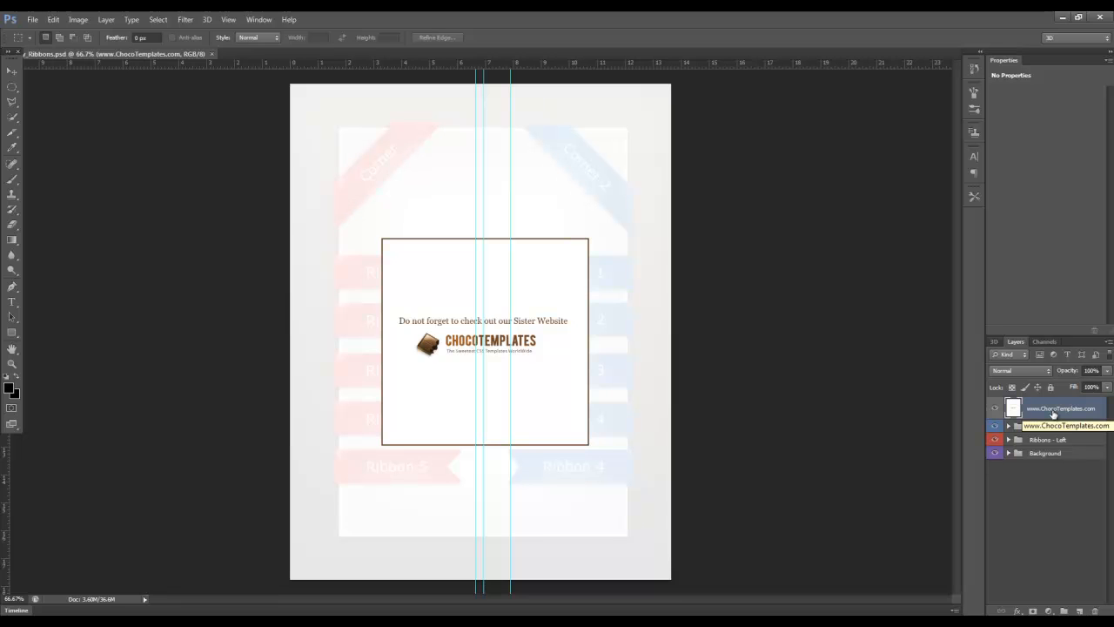
key("Delete")
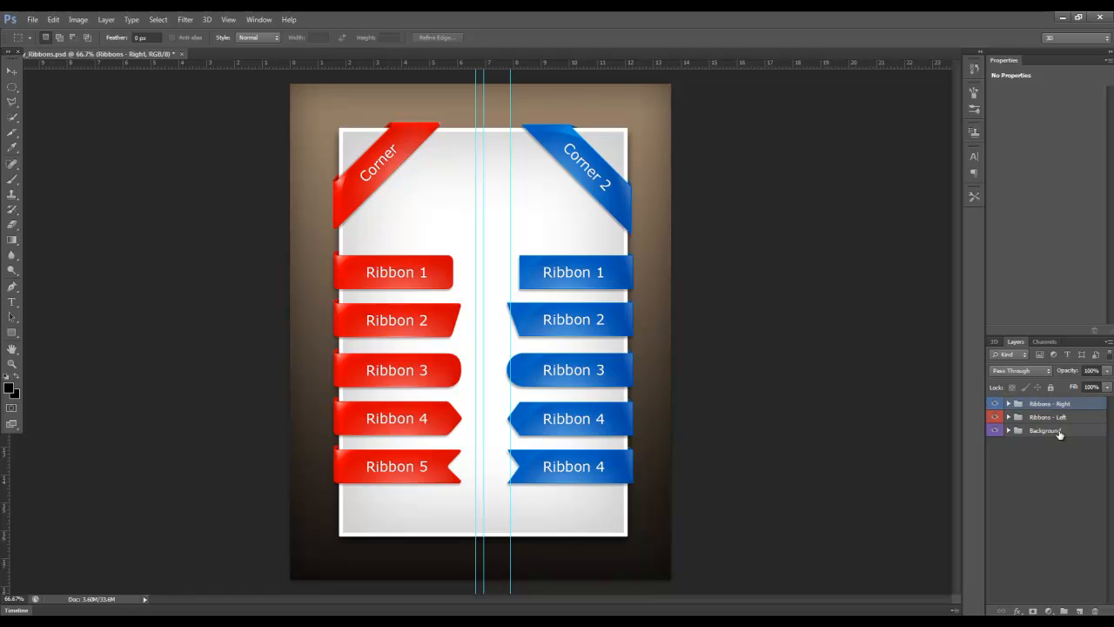
left_click(1051, 430)
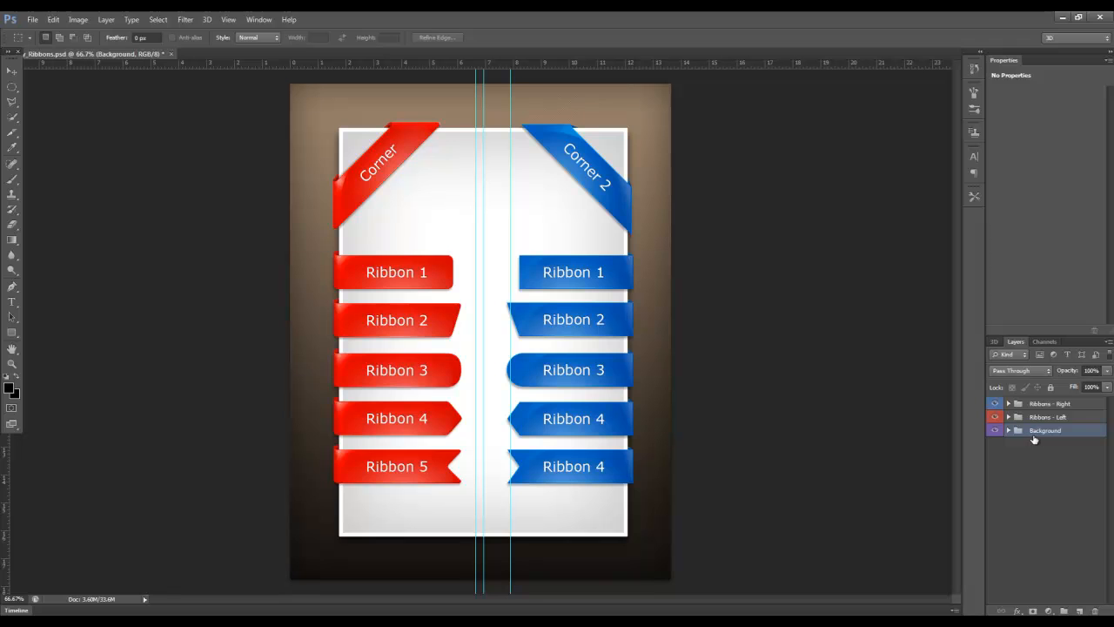
key("Delete")
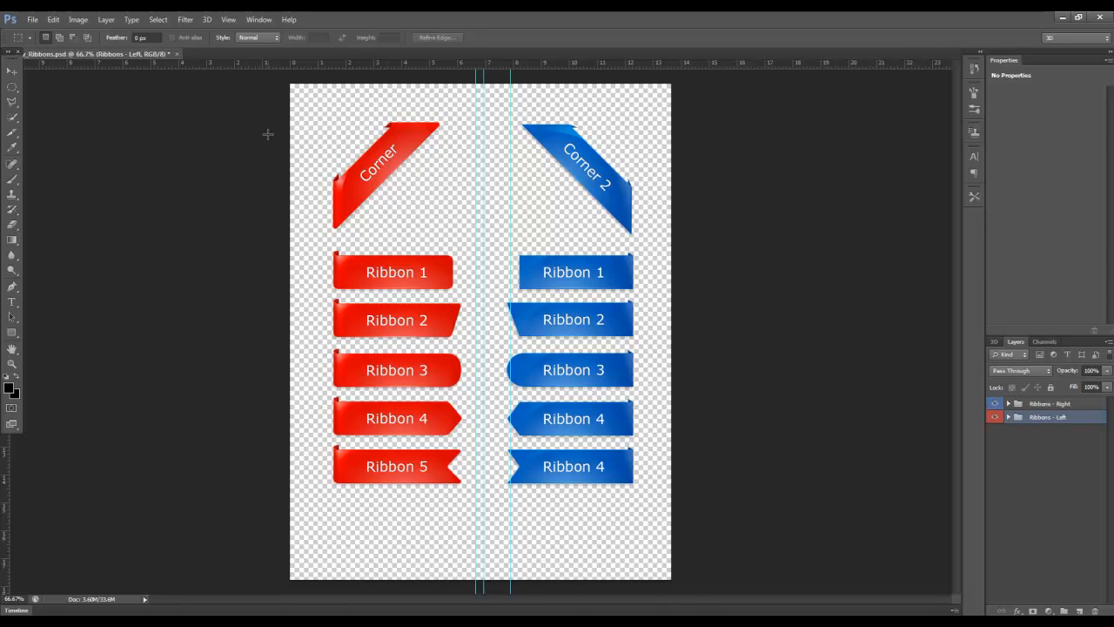
Examine the contents of the Ribbons - Left and Ribbons - Right layer groups
left_click(1008, 416)
left_click(1017, 430)
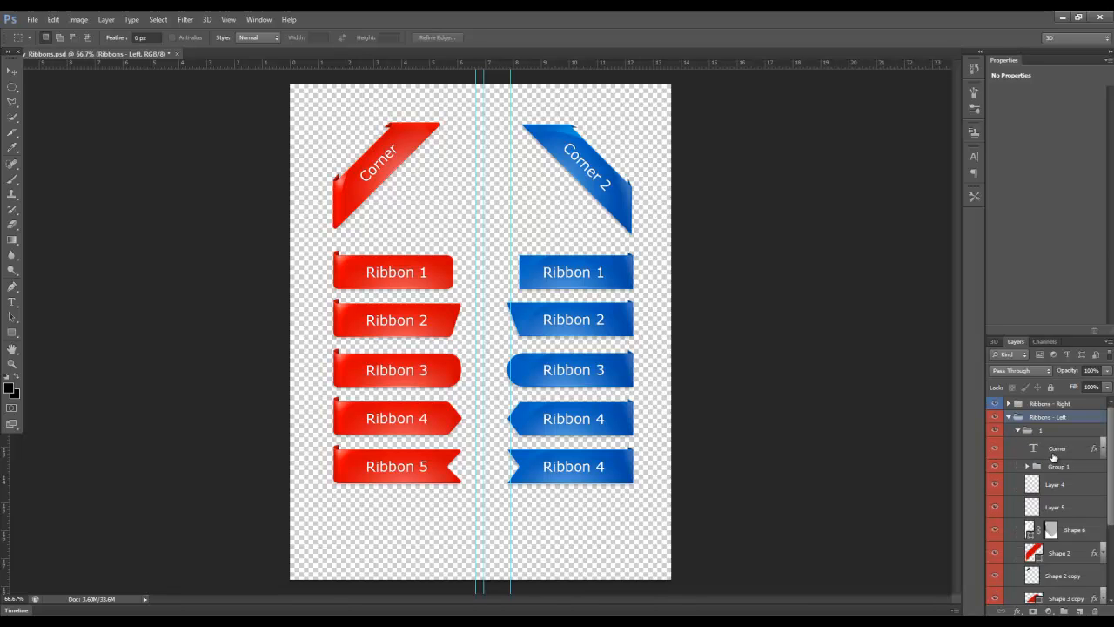
left_click(1053, 456)
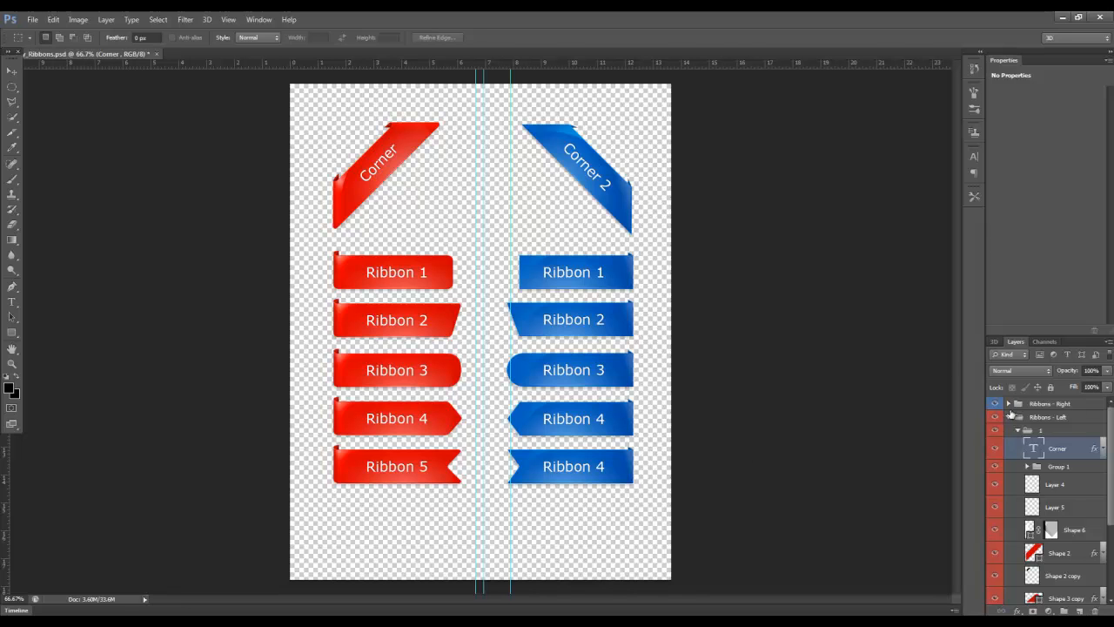
left_click(1008, 418)
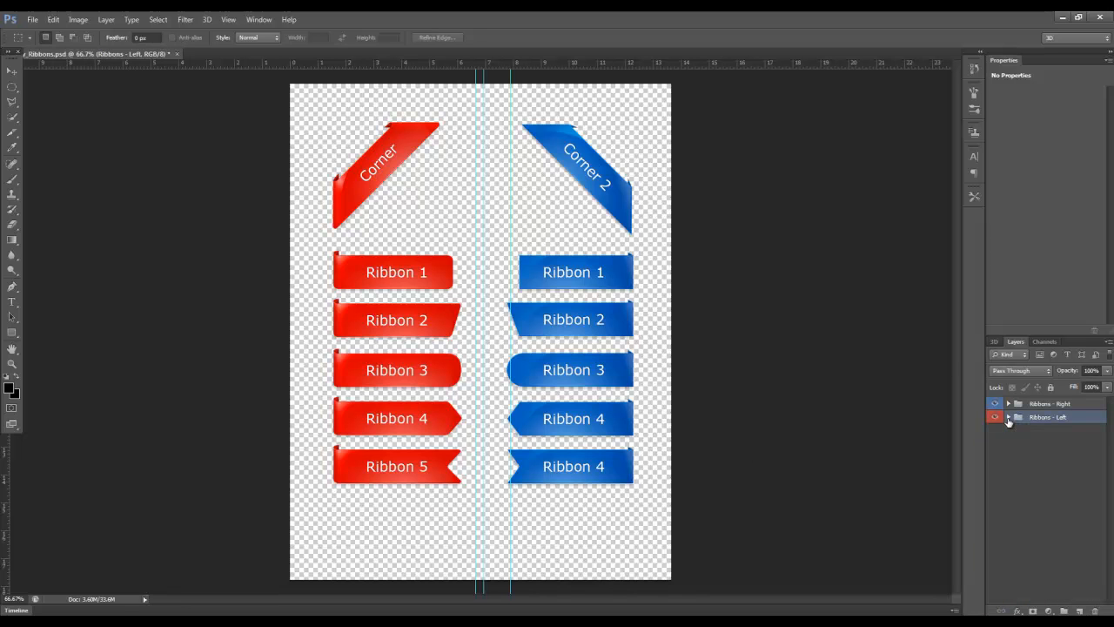
left_click(1009, 404)
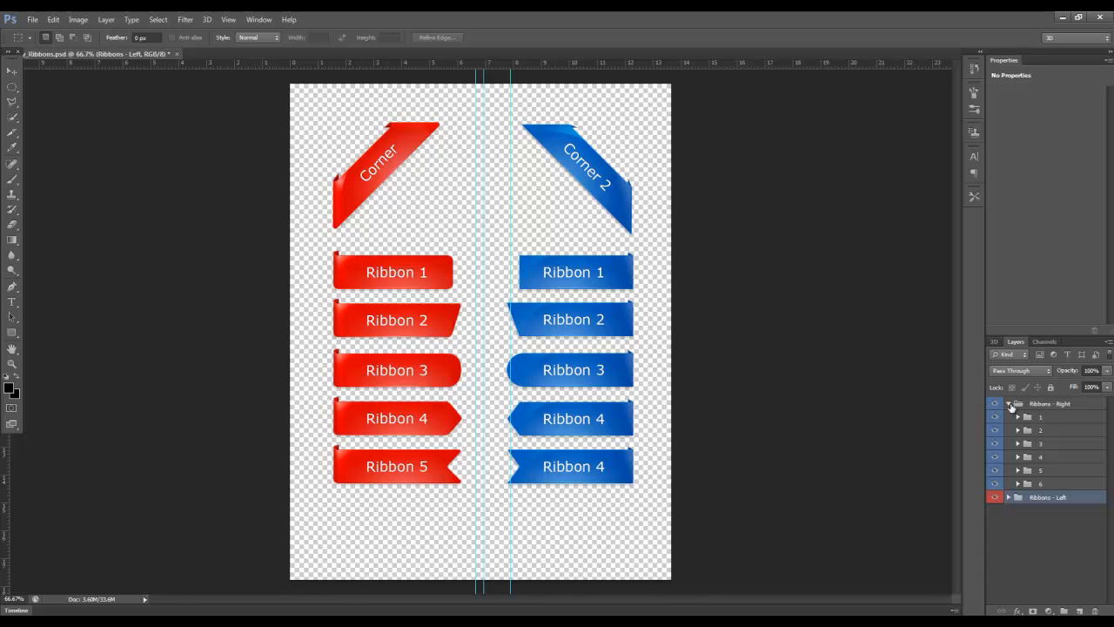
left_click(1009, 404)
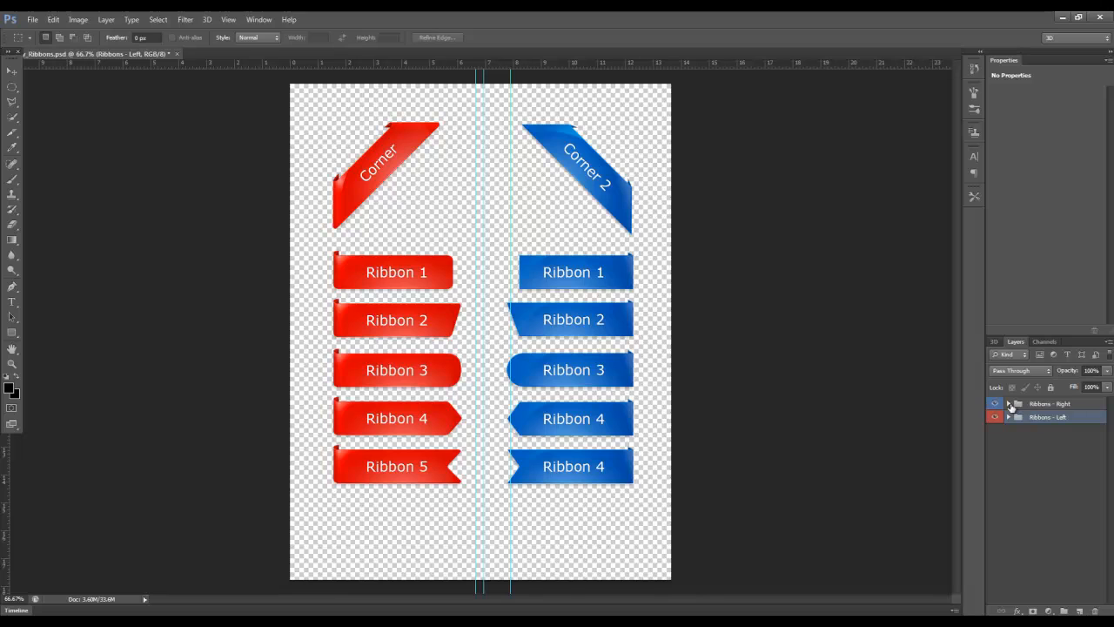
Draw a slice enclosing the whole red Corner ribbon with the Slice Tool
left_click(13, 139)
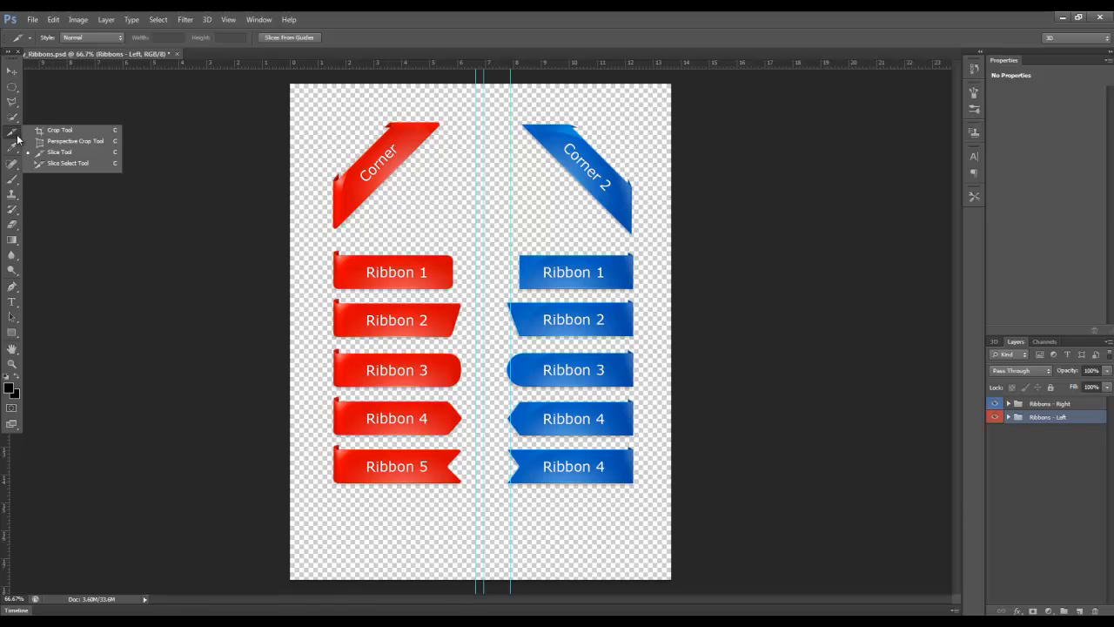
left_click(57, 154)
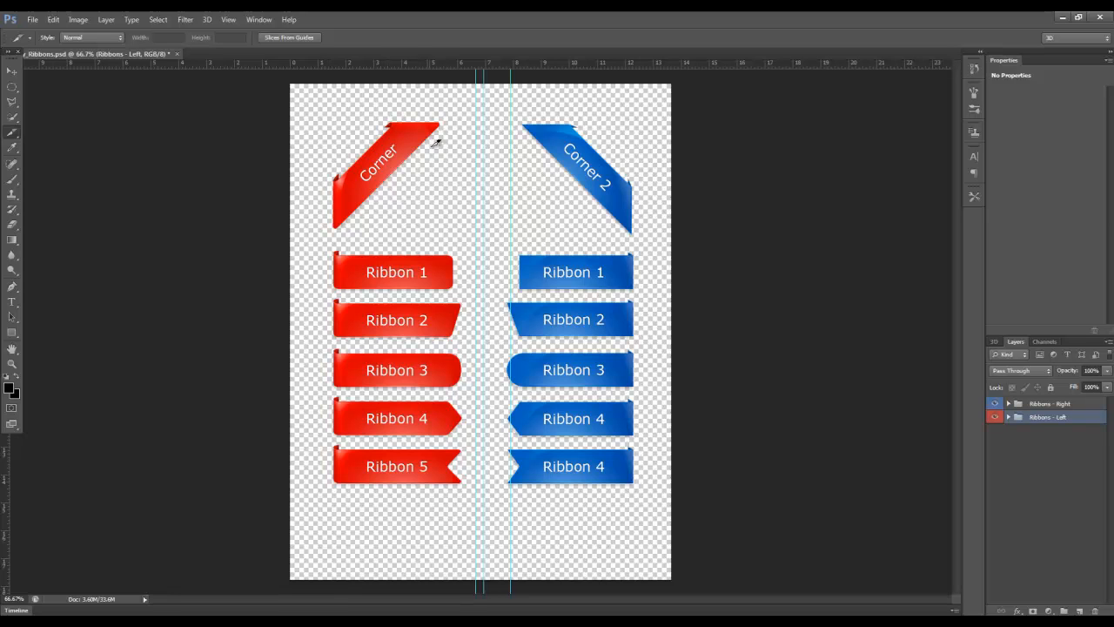
left_click_drag(322, 179, 470, 109)
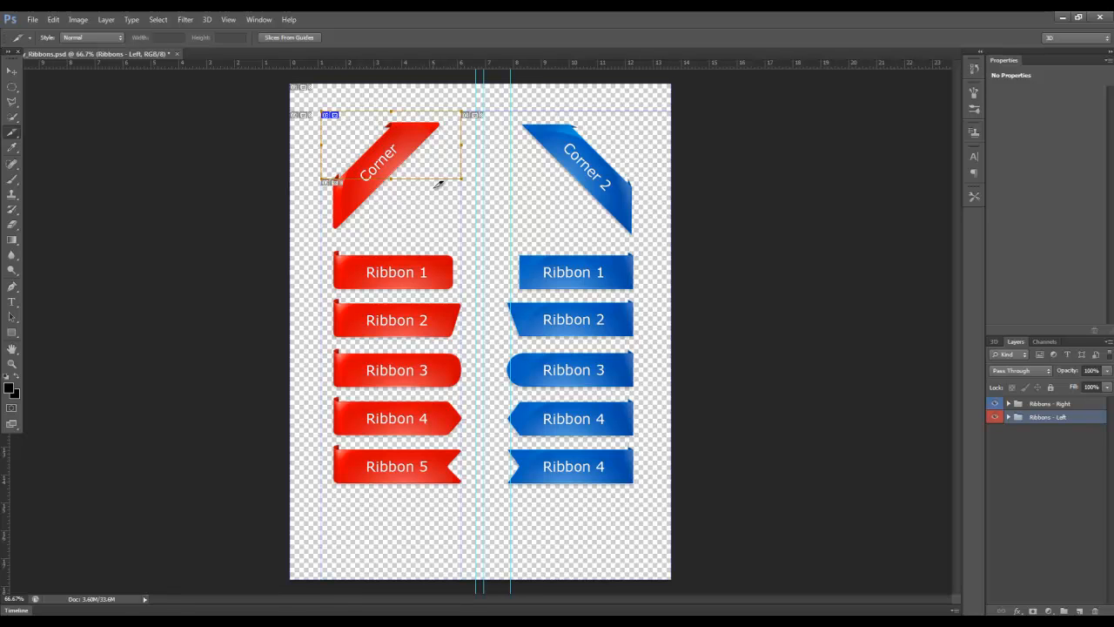
key("ctrl+z")
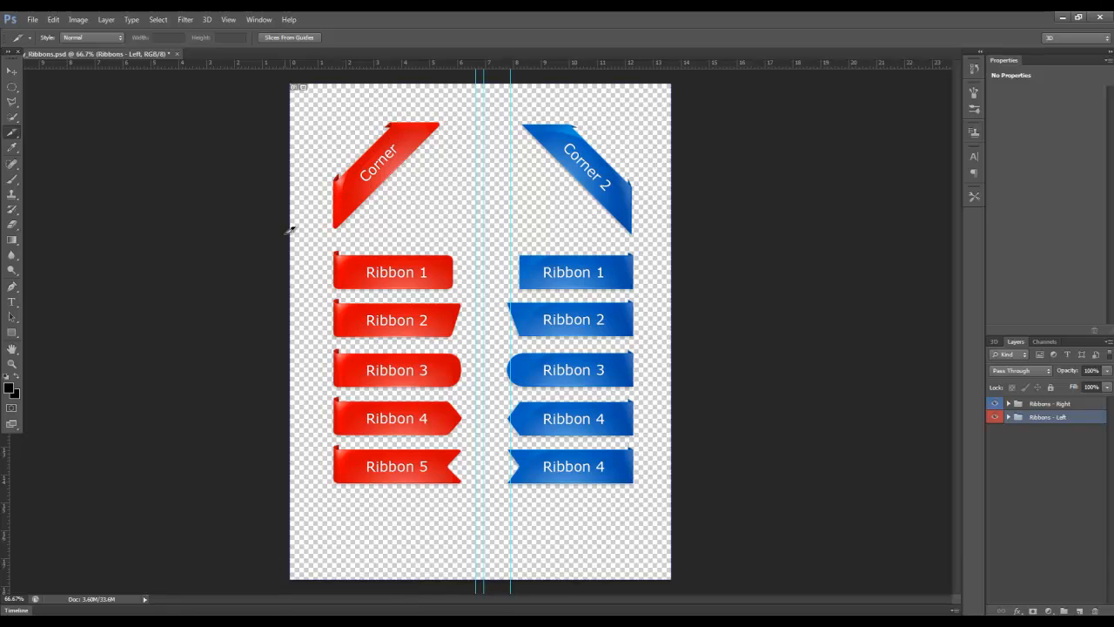
left_click_drag(316, 231, 455, 111)
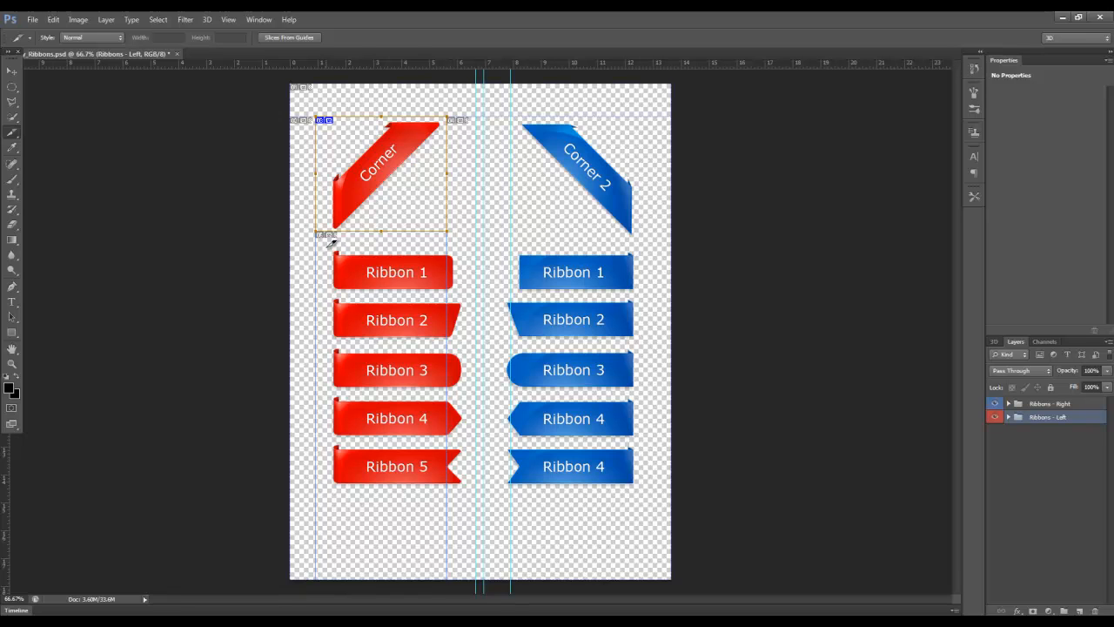
Draw a separate slice around each of the red ribbons, Ribbon 1 through Ribbon 5
left_click_drag(326, 244, 469, 290)
left_click_drag(331, 297, 470, 343)
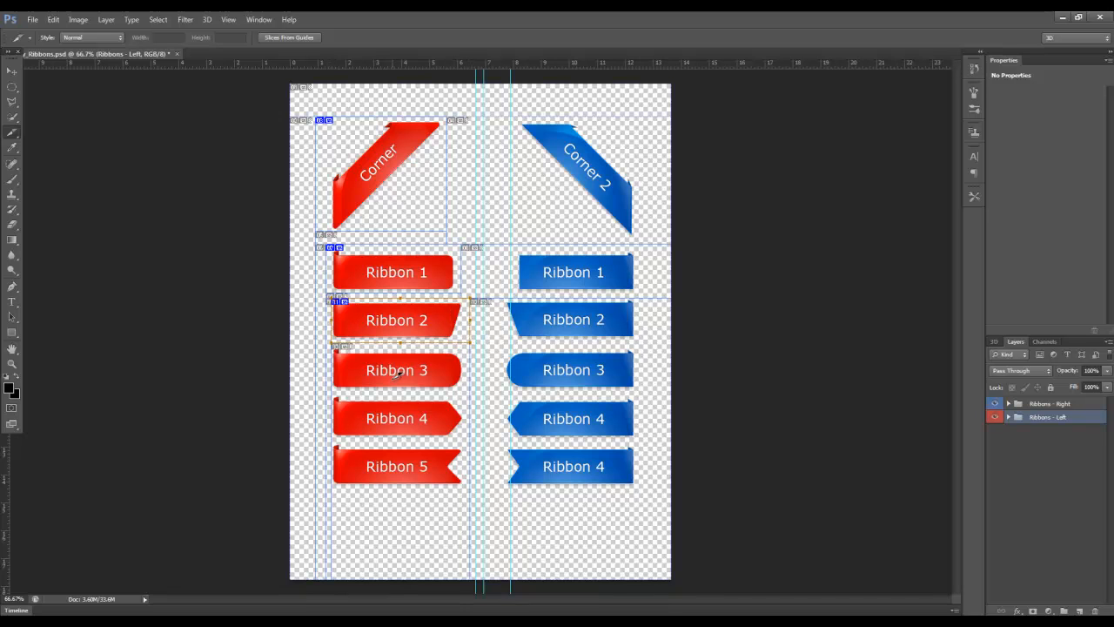
left_click_drag(332, 346, 468, 390)
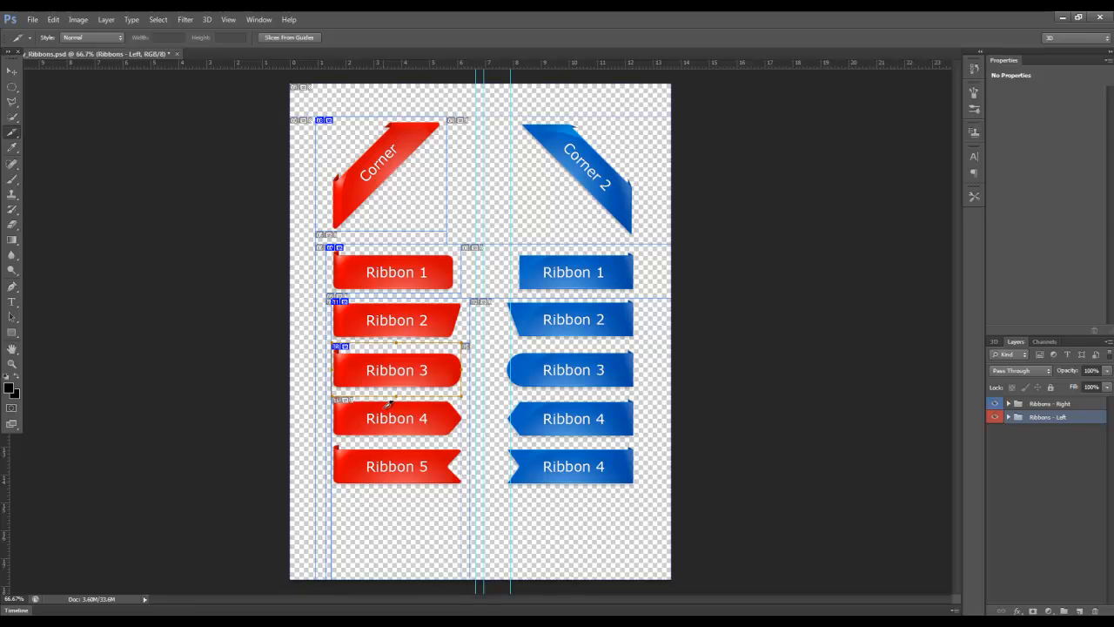
left_click_drag(334, 399, 461, 442)
left_click_drag(332, 444, 463, 494)
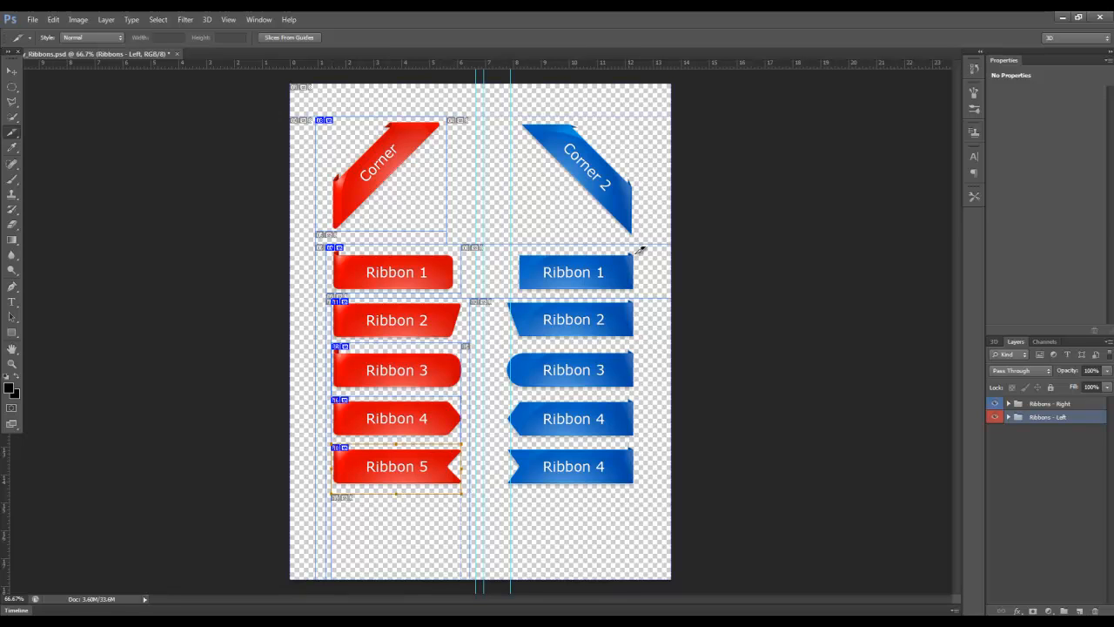
Draw a separate slice around the blue Corner 2 ribbon and each of the five blue ribbons below it
left_click_drag(641, 234, 507, 116)
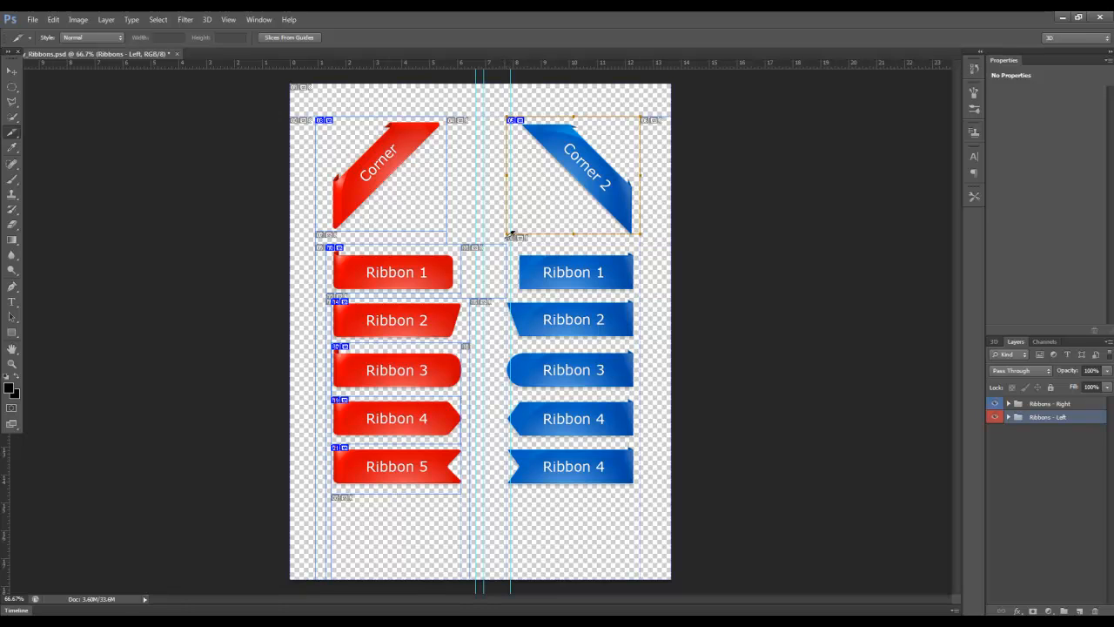
left_click_drag(507, 234, 641, 294)
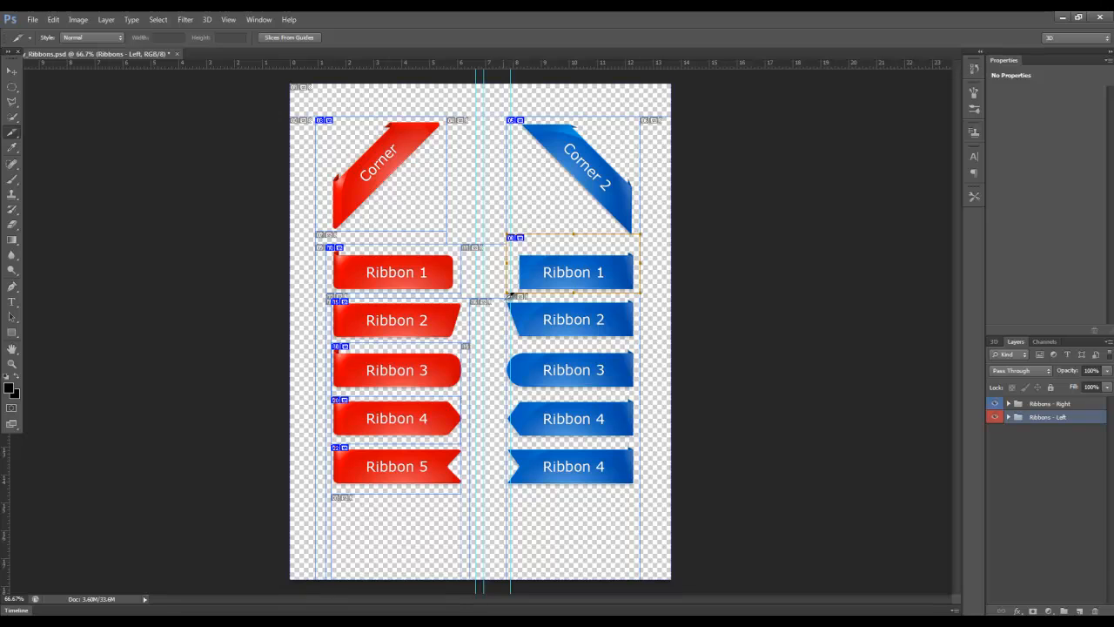
left_click_drag(508, 297, 640, 343)
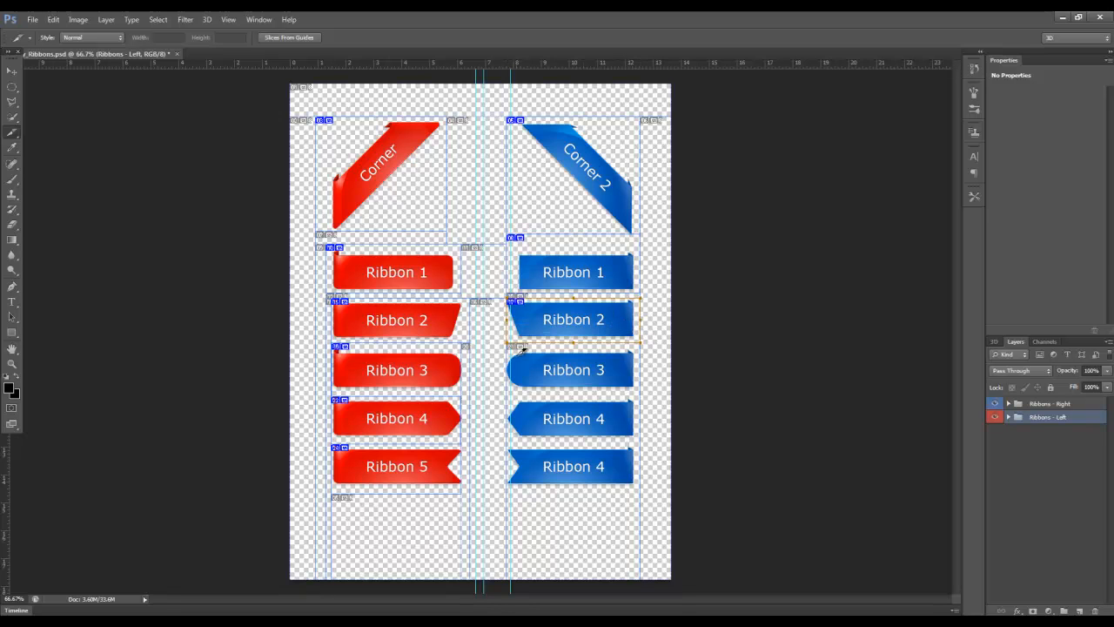
left_click_drag(507, 343, 641, 397)
left_click_drag(507, 397, 642, 443)
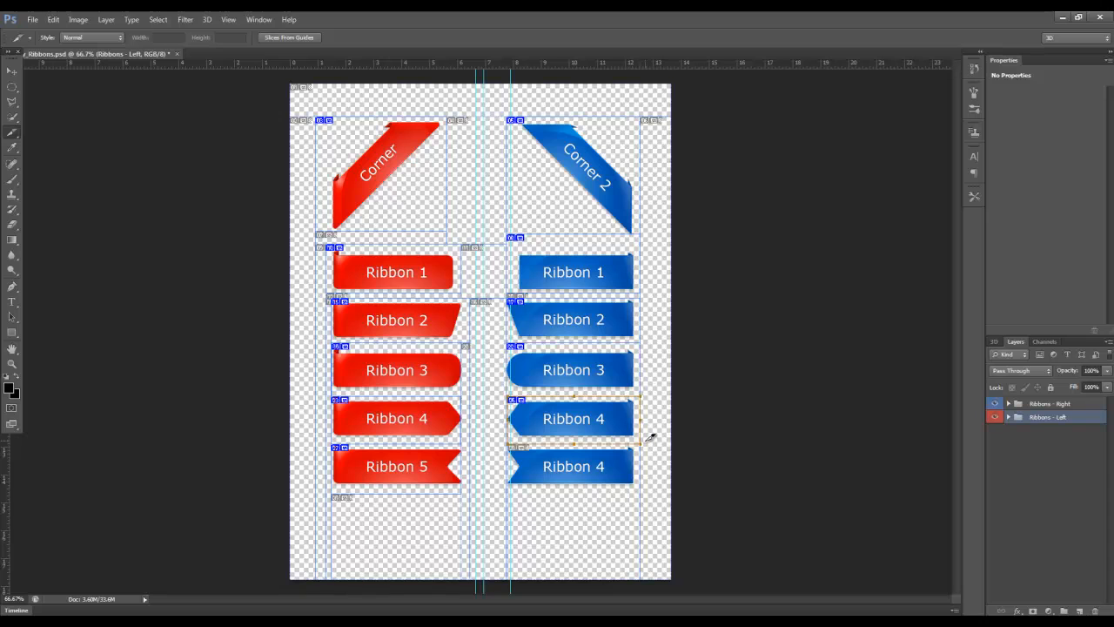
left_click_drag(513, 442, 642, 491)
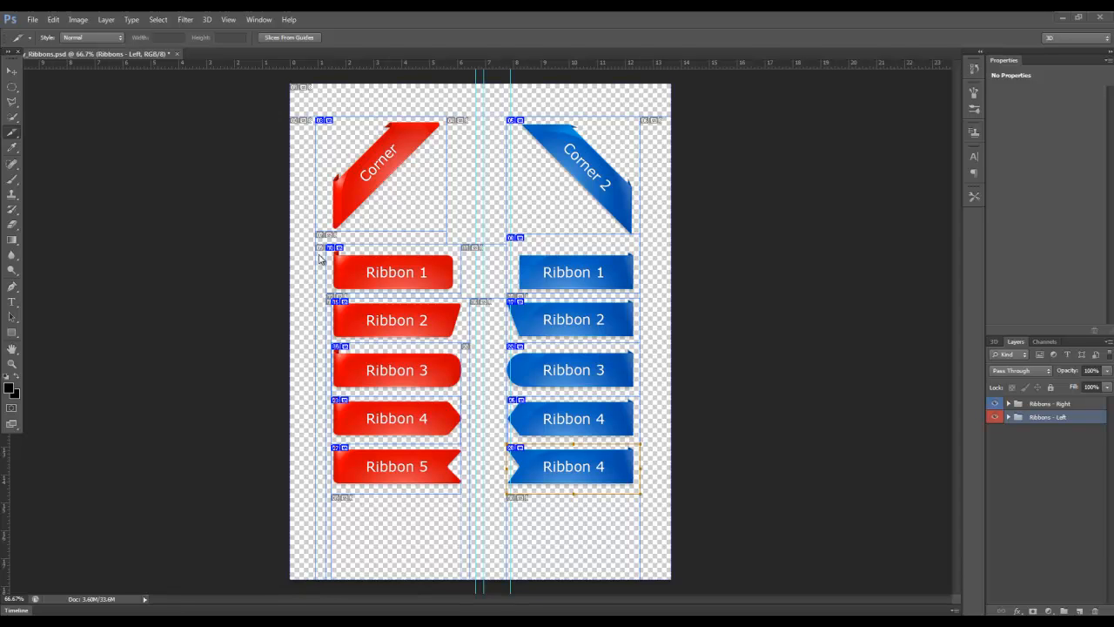
Save the document for web with the format set to PNG-24, exporting all slices as images only to the Desktop as Glossy_Ribbons
left_click(12, 71)
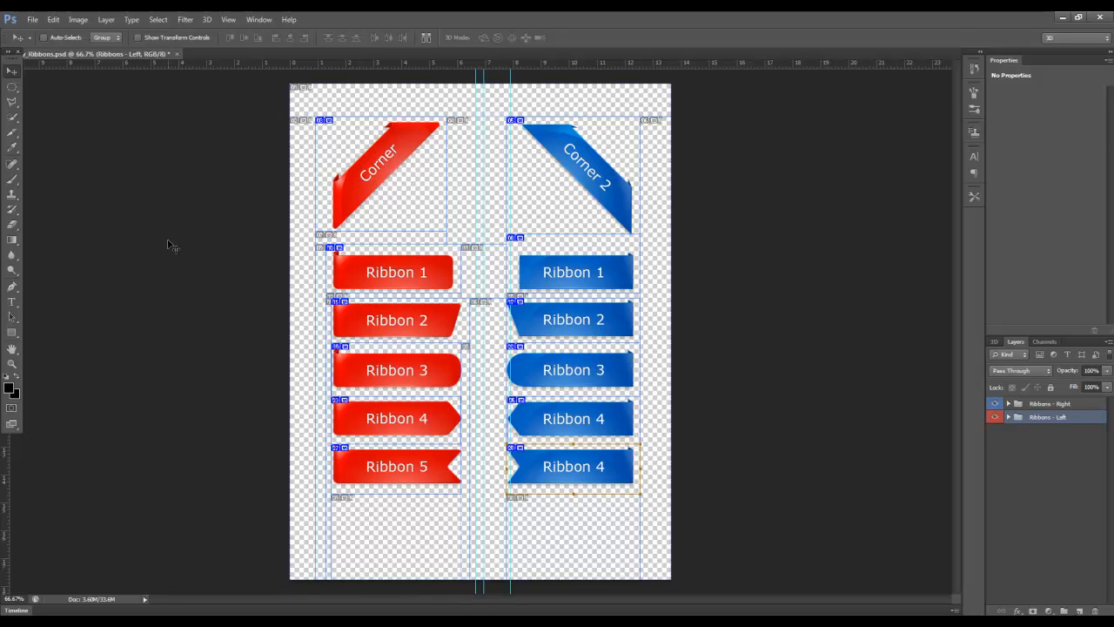
left_click(33, 20)
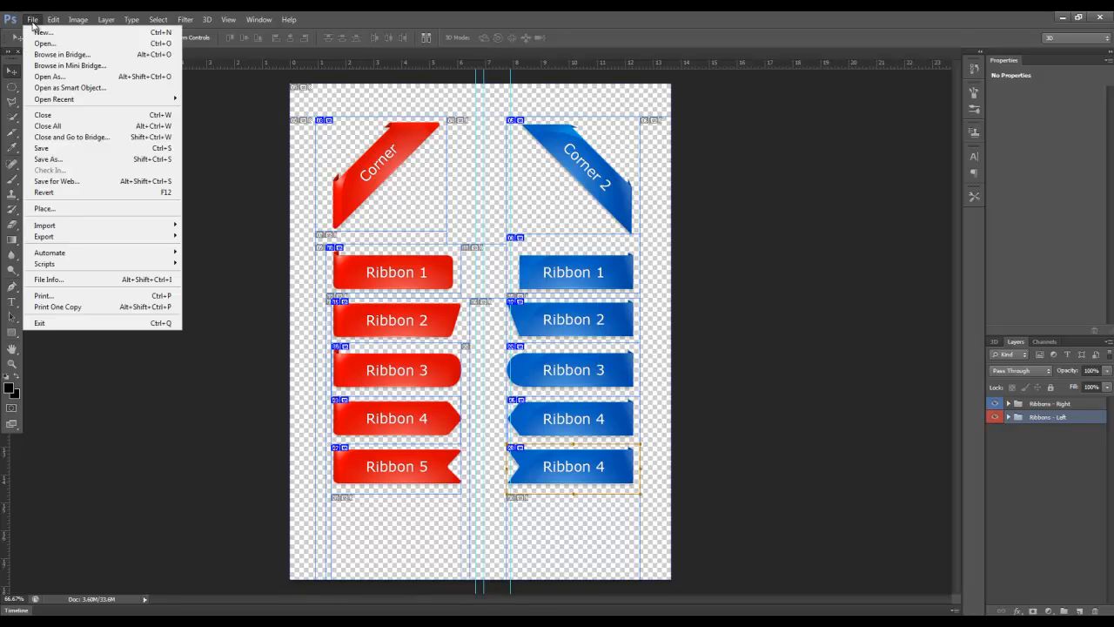
left_click(82, 183)
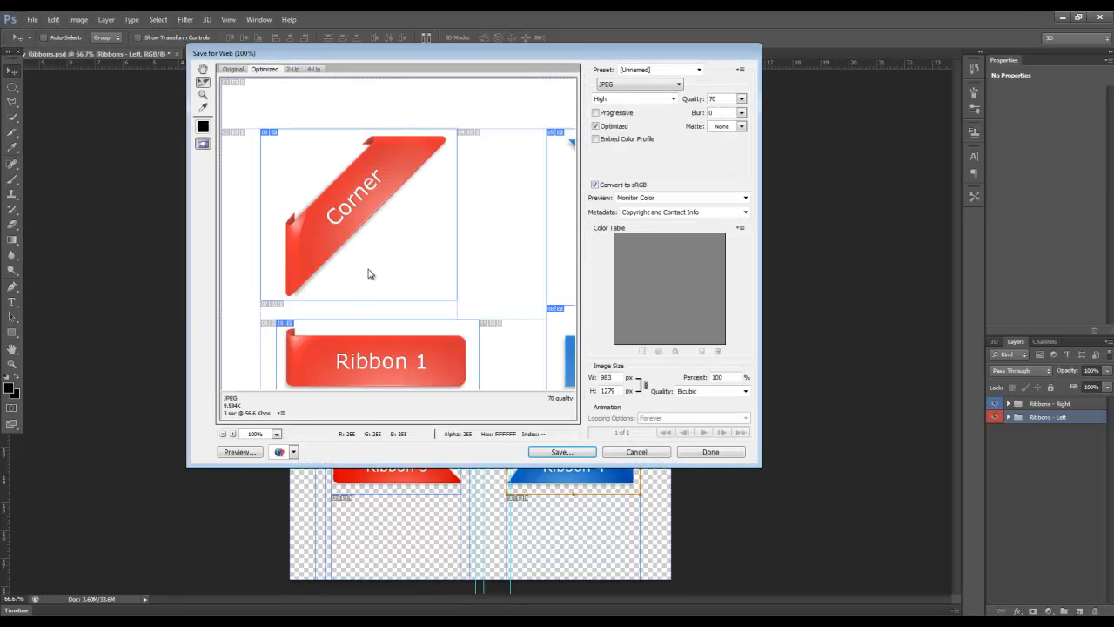
left_click(611, 86)
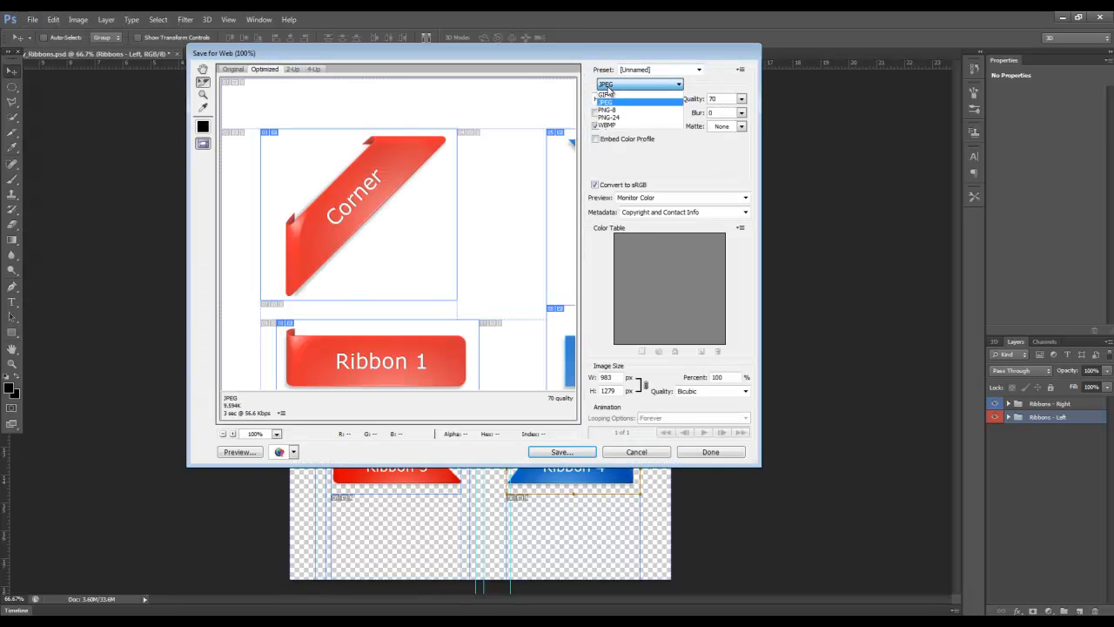
left_click(618, 119)
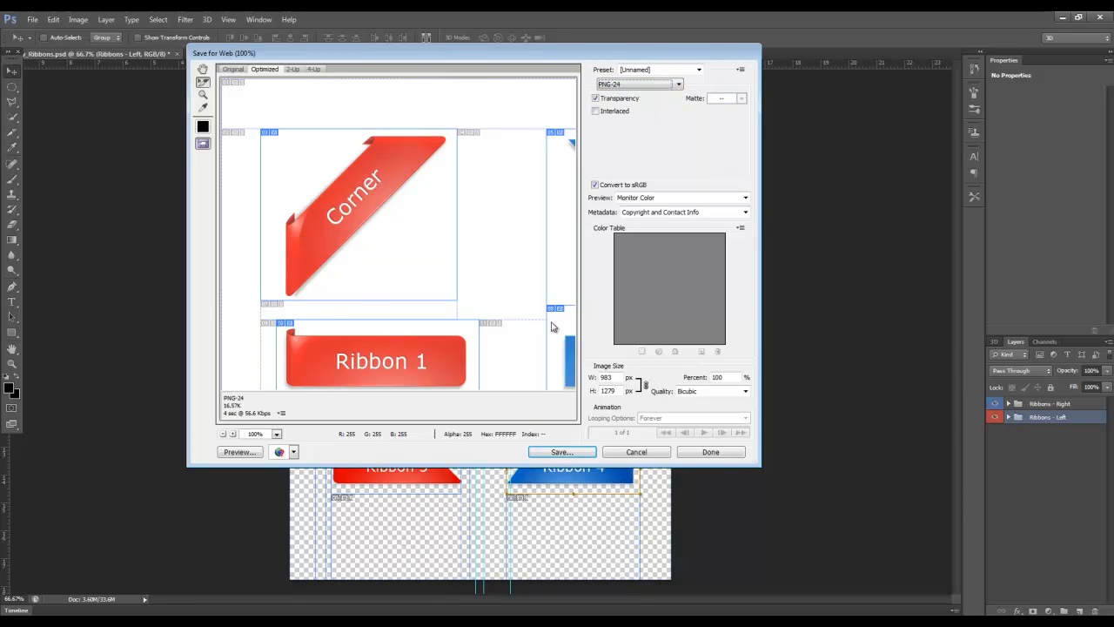
scroll(367, 366, "down", 3)
scroll(368, 367, "up", 4)
scroll(367, 367, "down", 3)
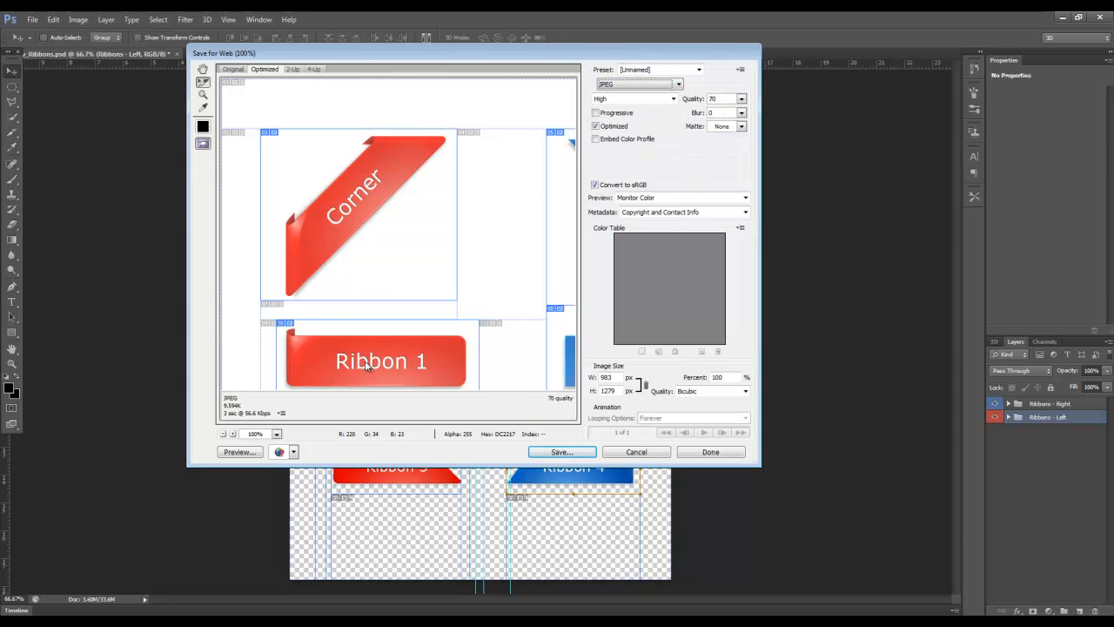
left_click(620, 113)
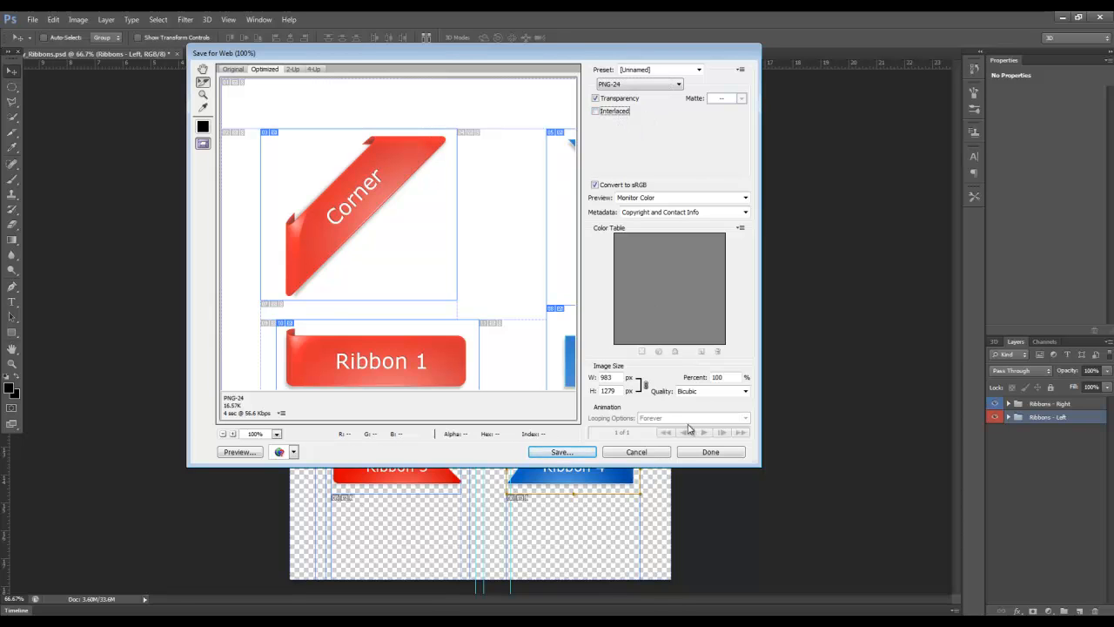
left_click(561, 451)
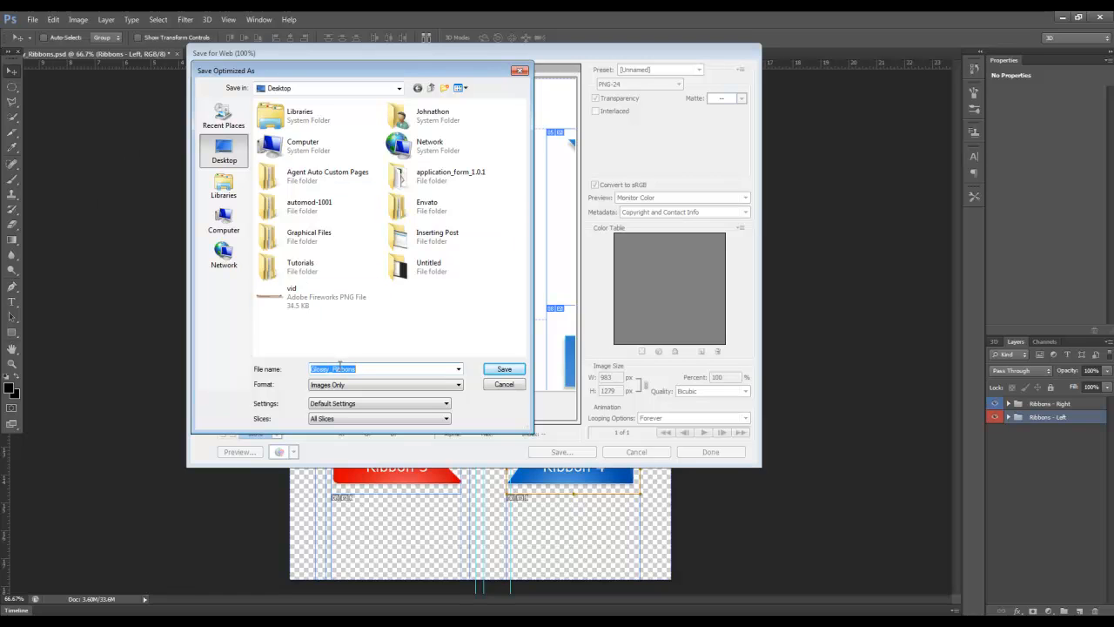
left_click(503, 369)
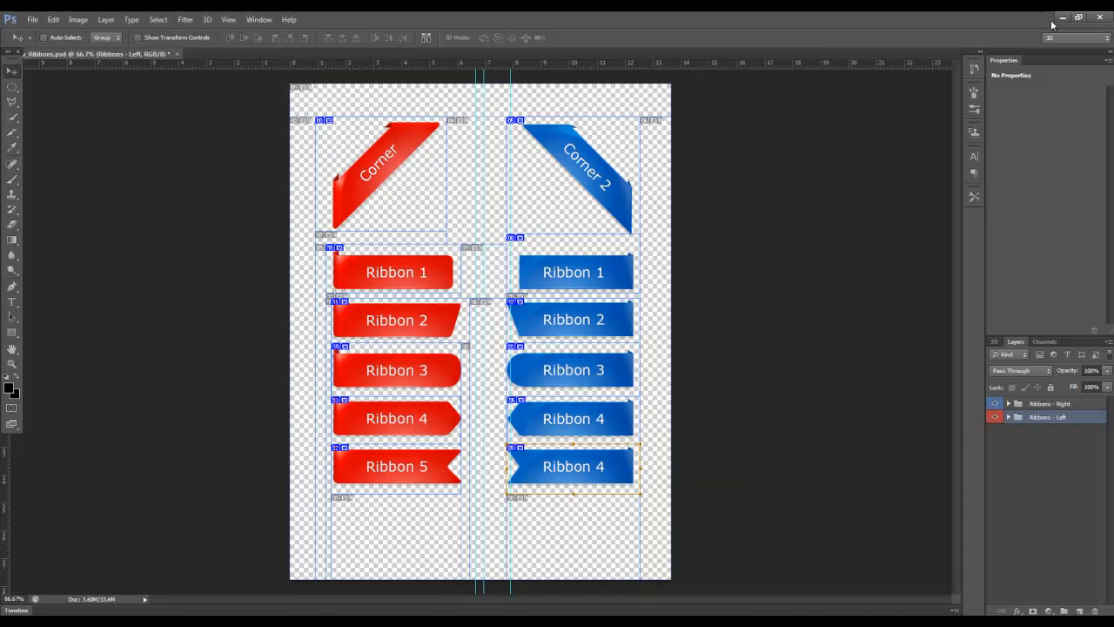
Switch to the desktop, open the images folder and look through the exported slice files
left_click(1061, 18)
left_click(24, 103)
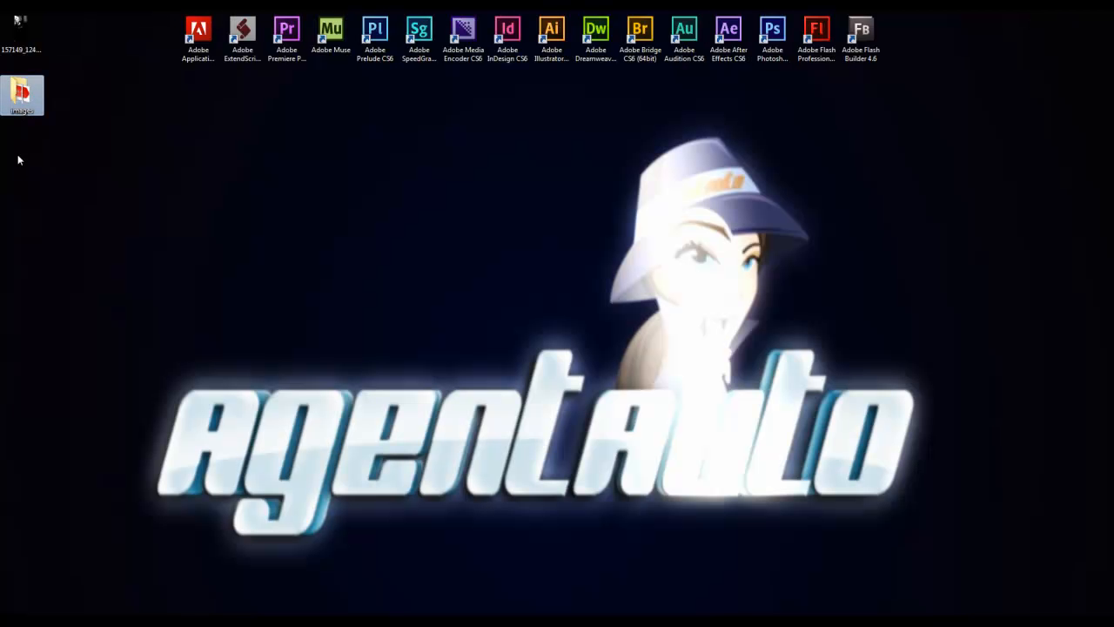
double_click(20, 96)
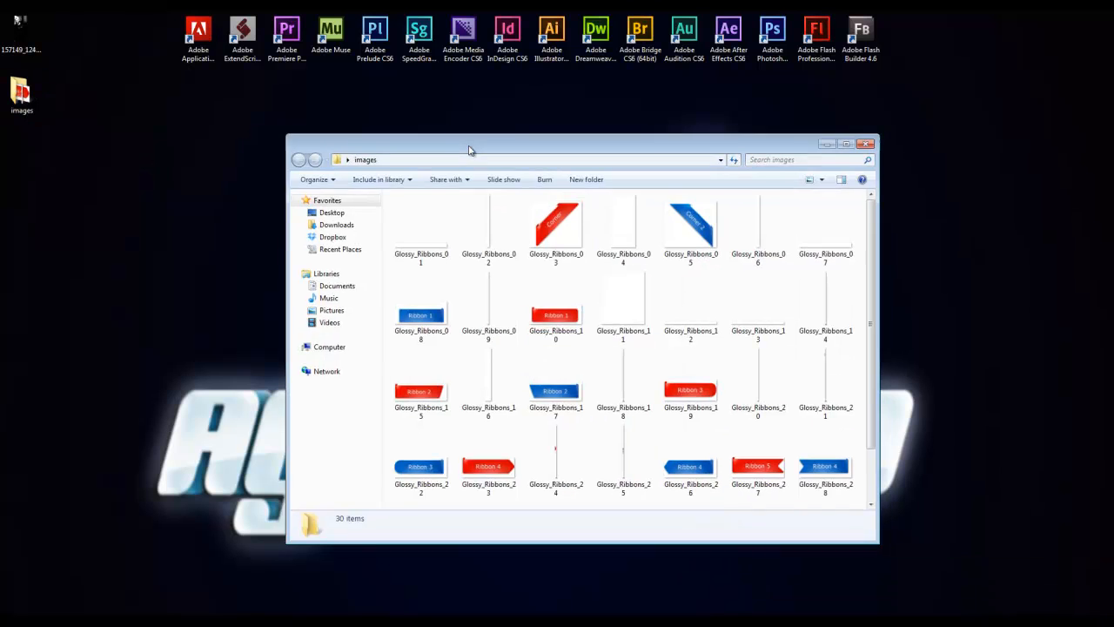
left_click_drag(467, 149, 403, 119)
scroll(498, 205, "down", 2)
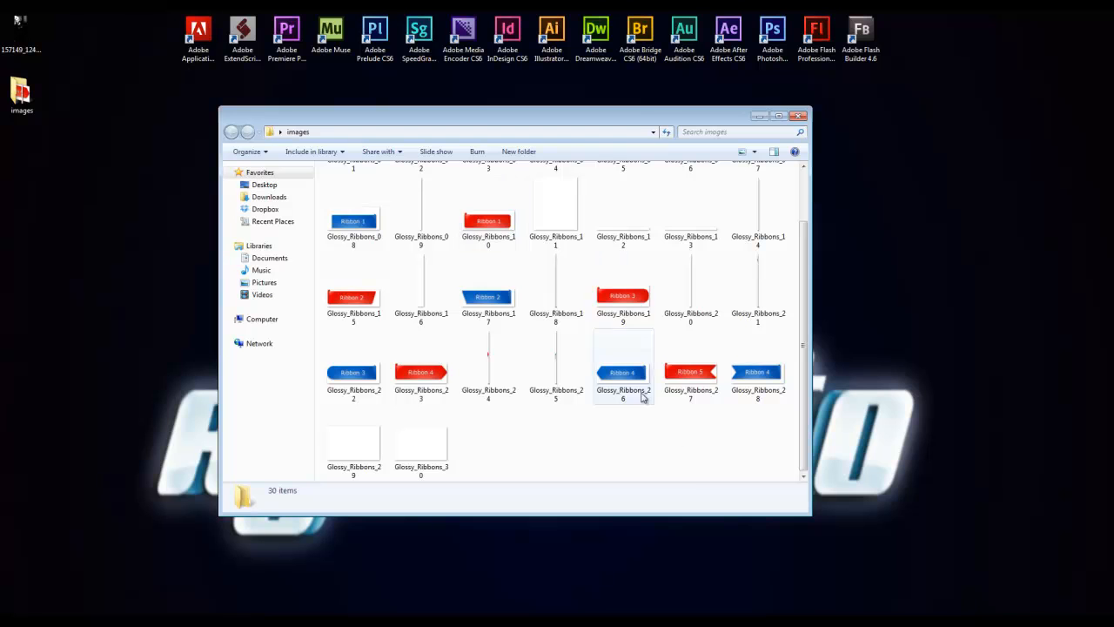
scroll(535, 433, "up", 1)
View the exported red Ribbon 3 image, Glossy_Ribbons_19, in the photo viewer to check its background, and close it
left_click(488, 288)
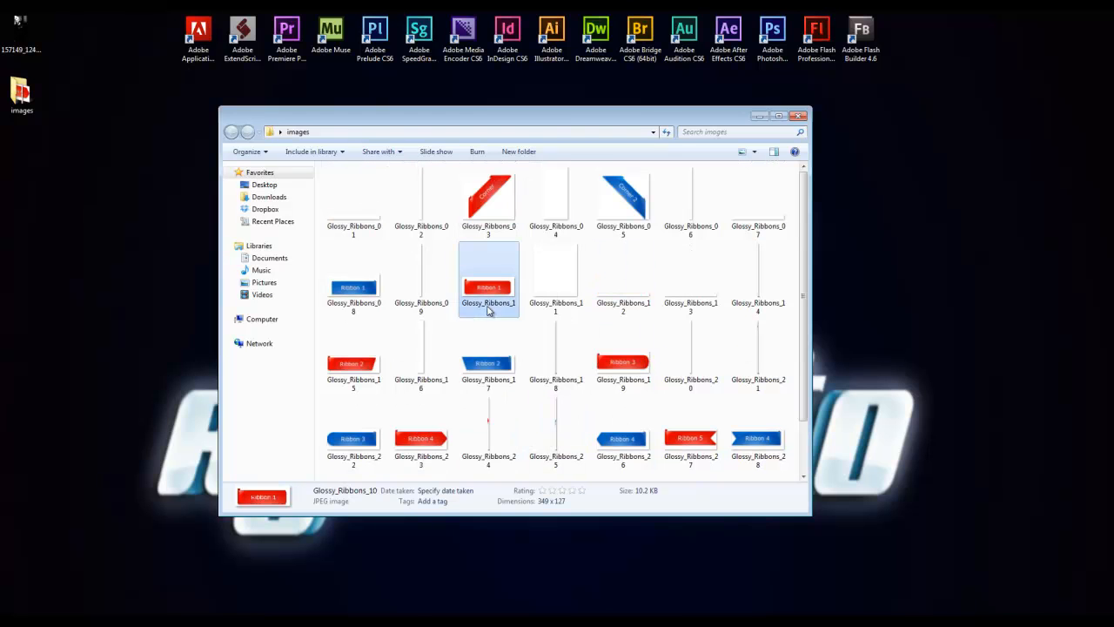
left_click(616, 368)
double_click(632, 375)
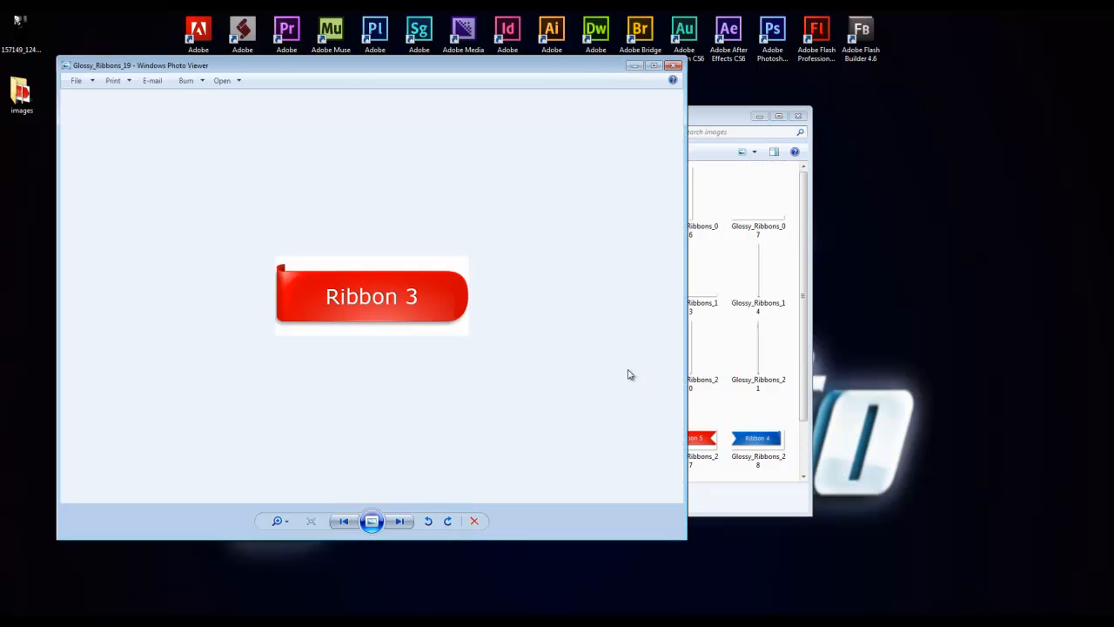
left_click(671, 66)
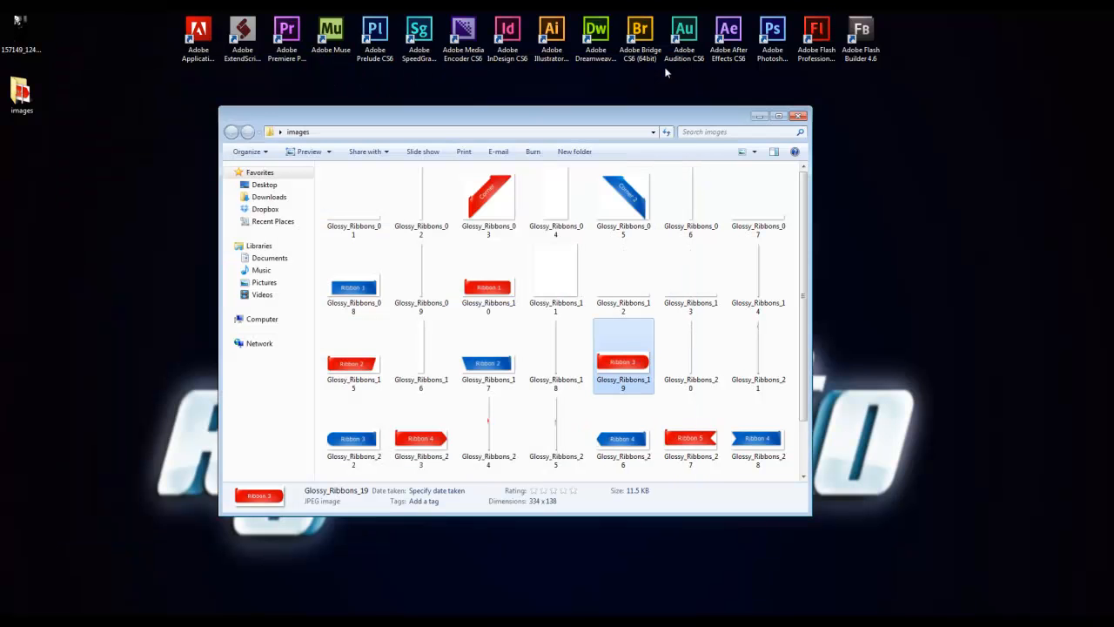